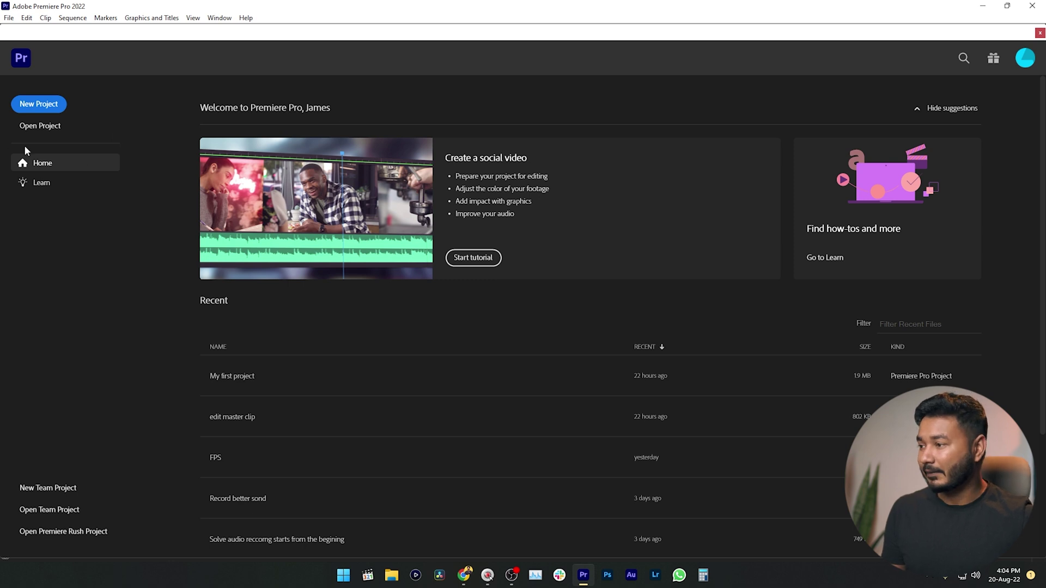
# Start opening an existing project file, then cancel the Open dialog.
pyautogui.click(33, 127)
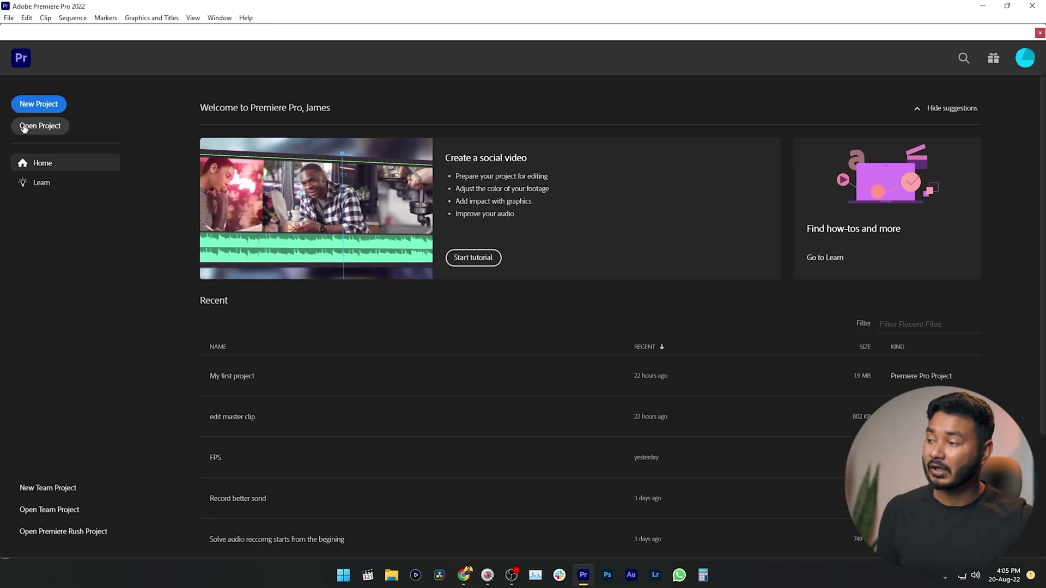
pyautogui.click(28, 125)
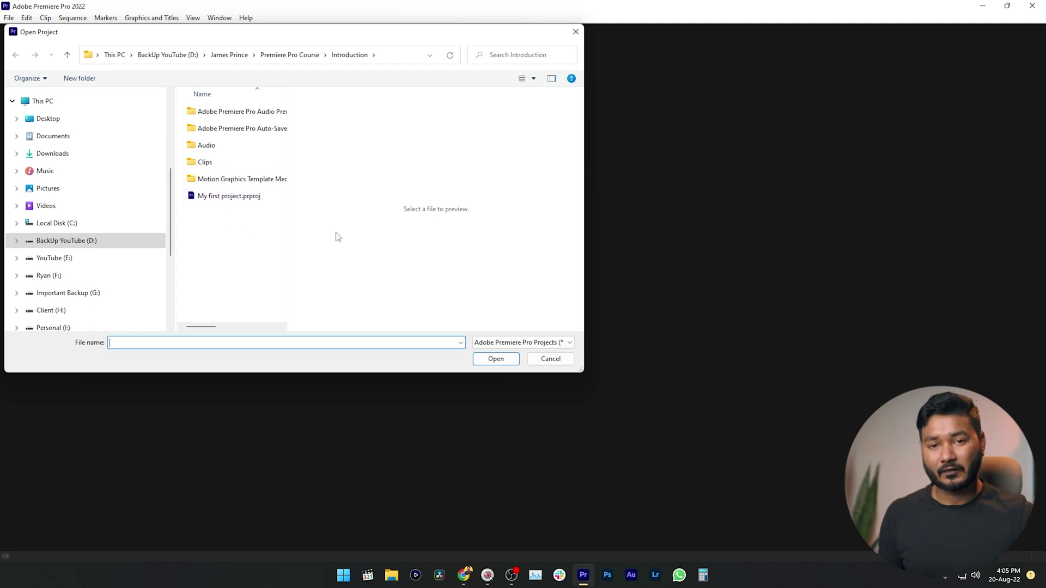
pyautogui.click(549, 363)
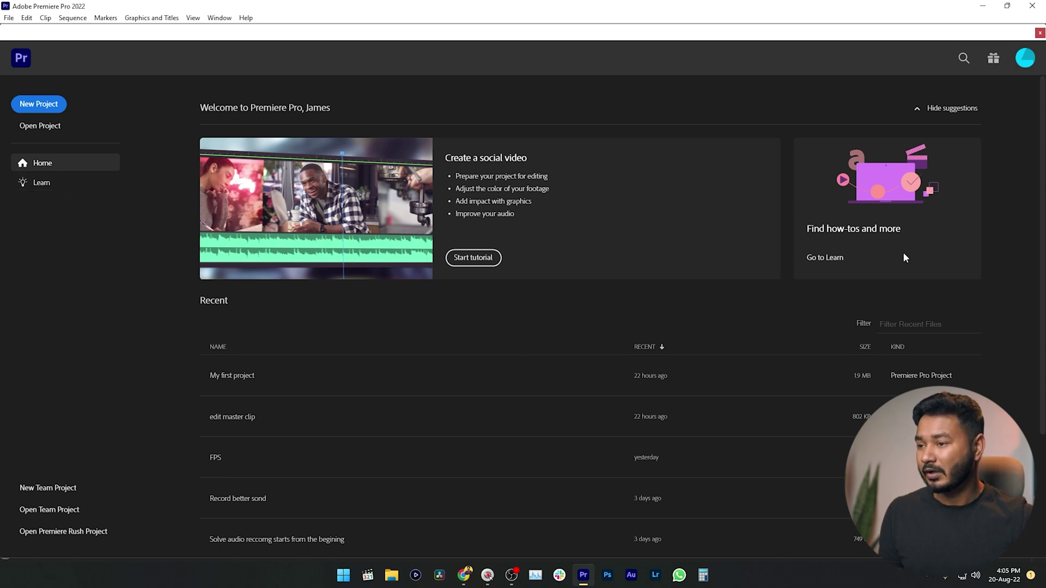
# Browse the tutorials page, then return to the Home screen.
pyautogui.click(40, 183)
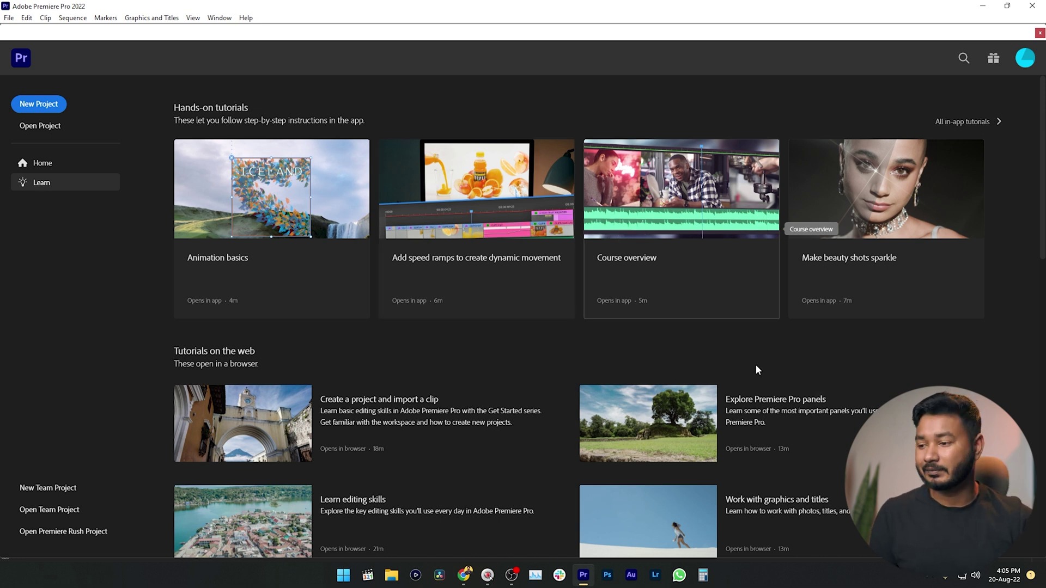
pyautogui.scroll(-10, 753, 368)
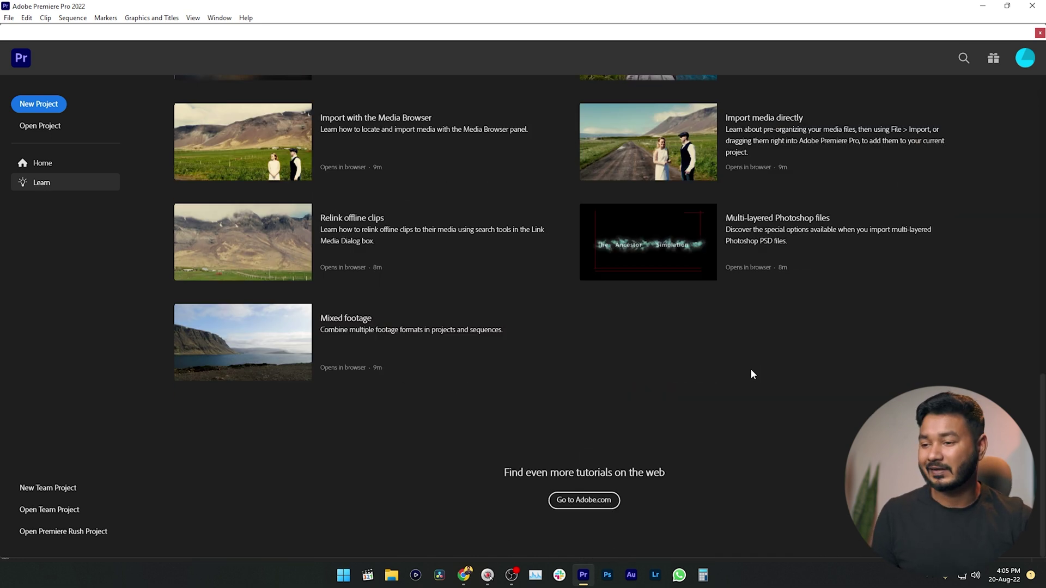
pyautogui.click(53, 167)
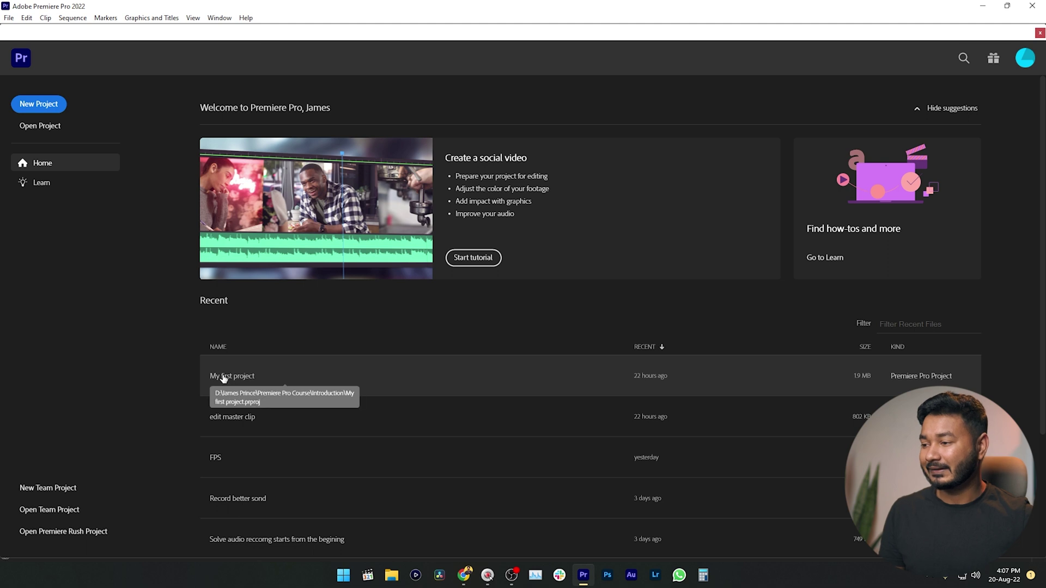
# Open 'My first project', then close it with File > Close Project.
pyautogui.click(224, 377)
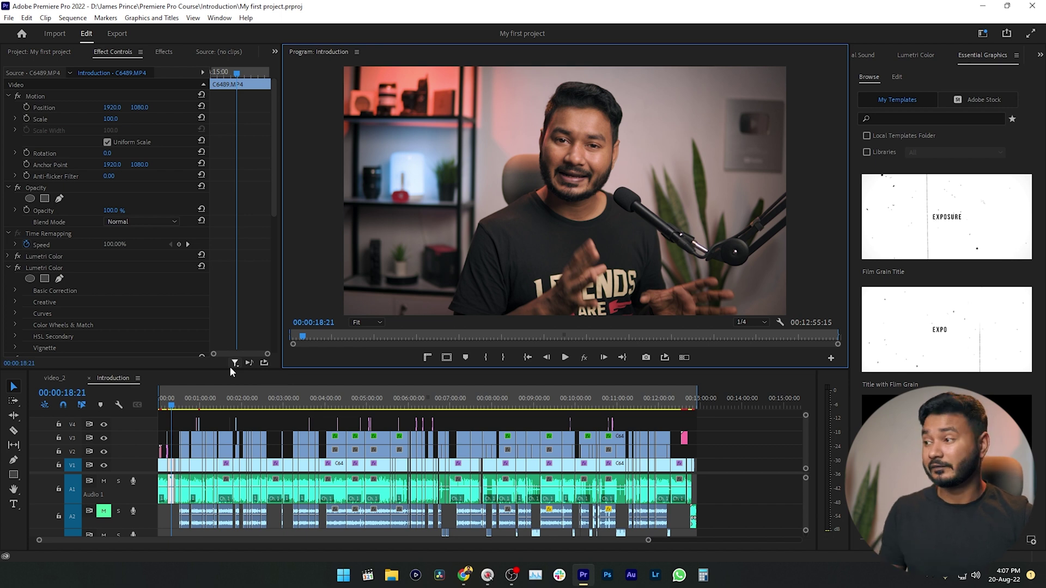
pyautogui.hotkey('alt', 'f')
pyautogui.click(31, 104)
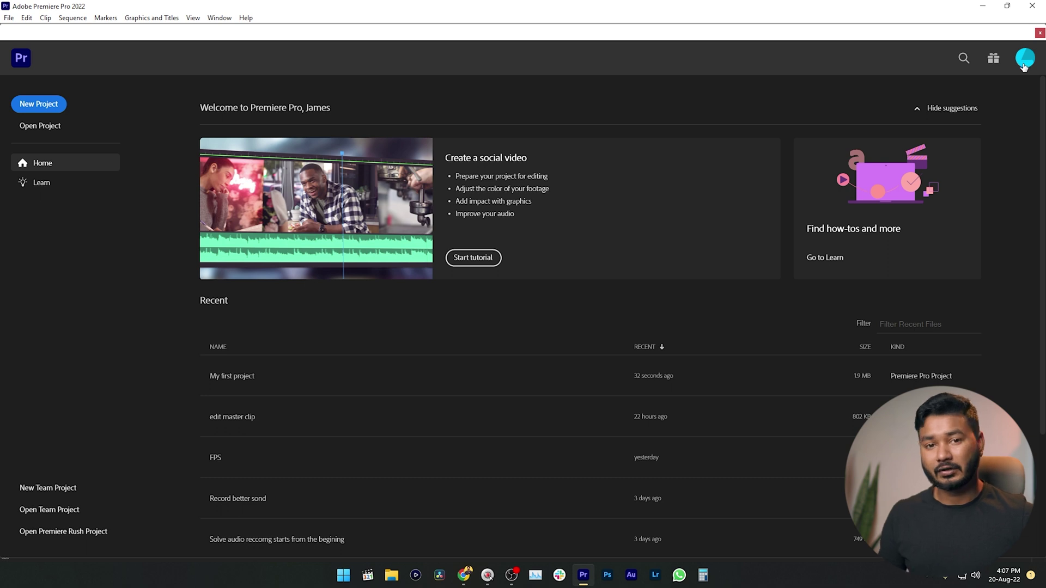
# Review the what's-new items Redesigned Export, Auto Color and Speech To Text, then close the overview.
pyautogui.click(994, 60)
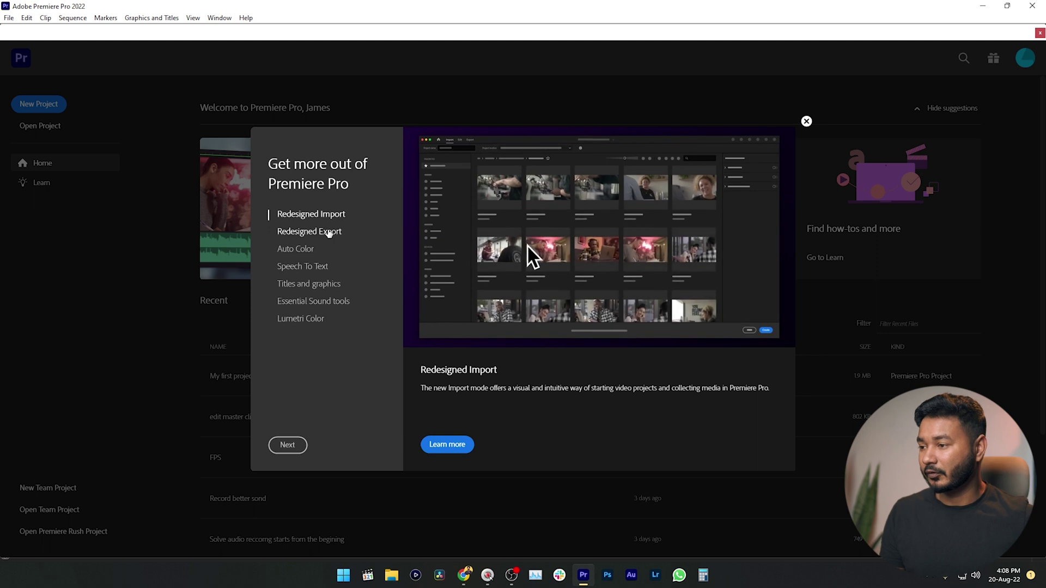
pyautogui.click(329, 234)
pyautogui.click(303, 249)
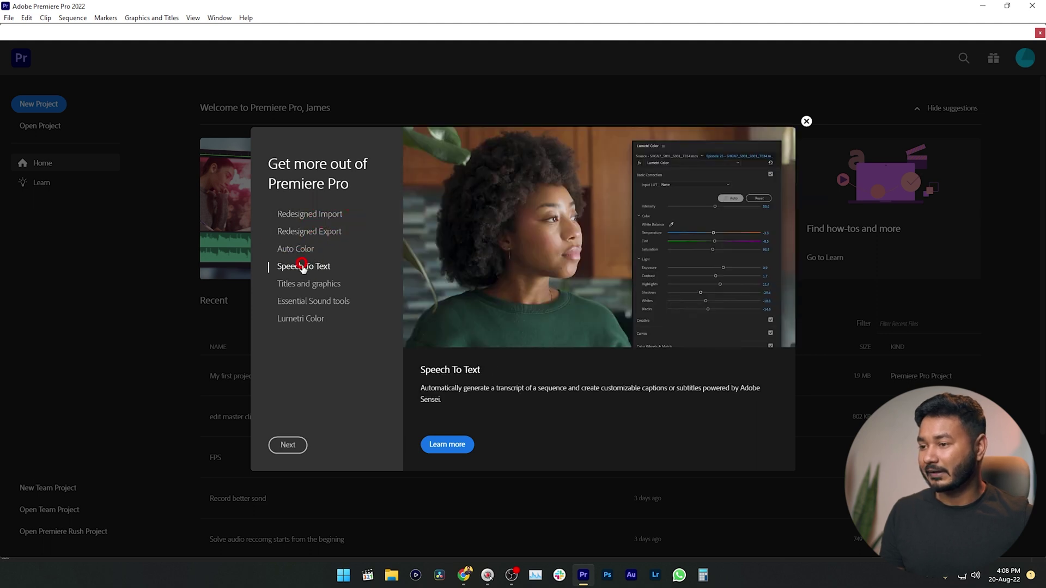
pyautogui.click(303, 266)
pyautogui.click(806, 122)
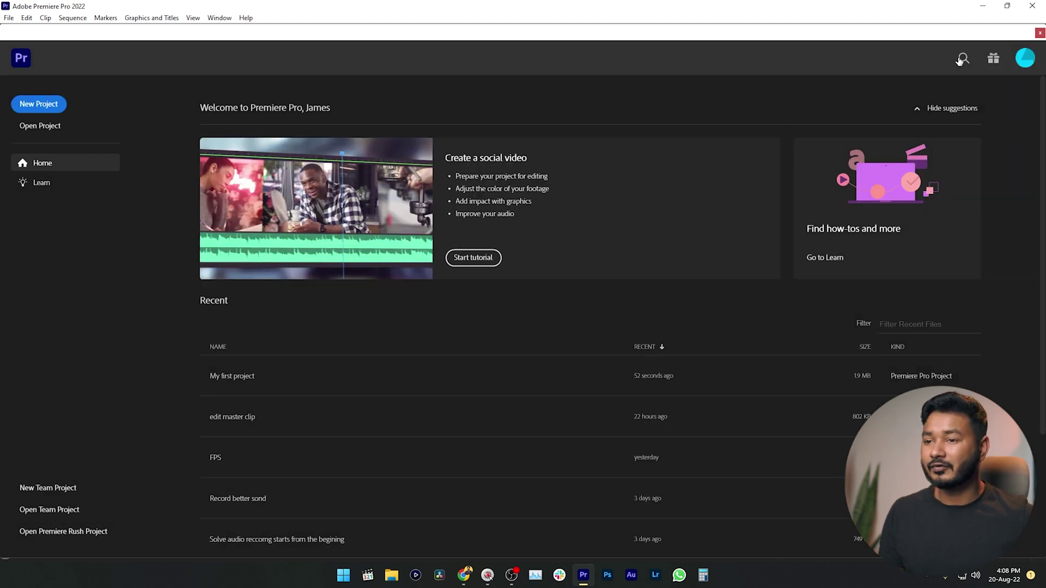
# Open and exit the Search view, then start a New Project.
pyautogui.click(961, 58)
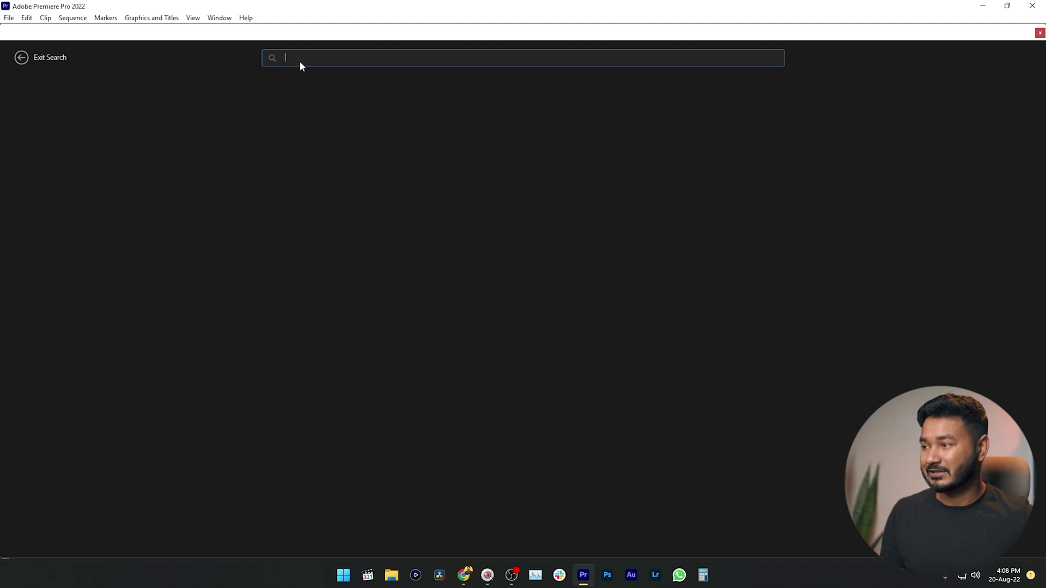
pyautogui.click(22, 58)
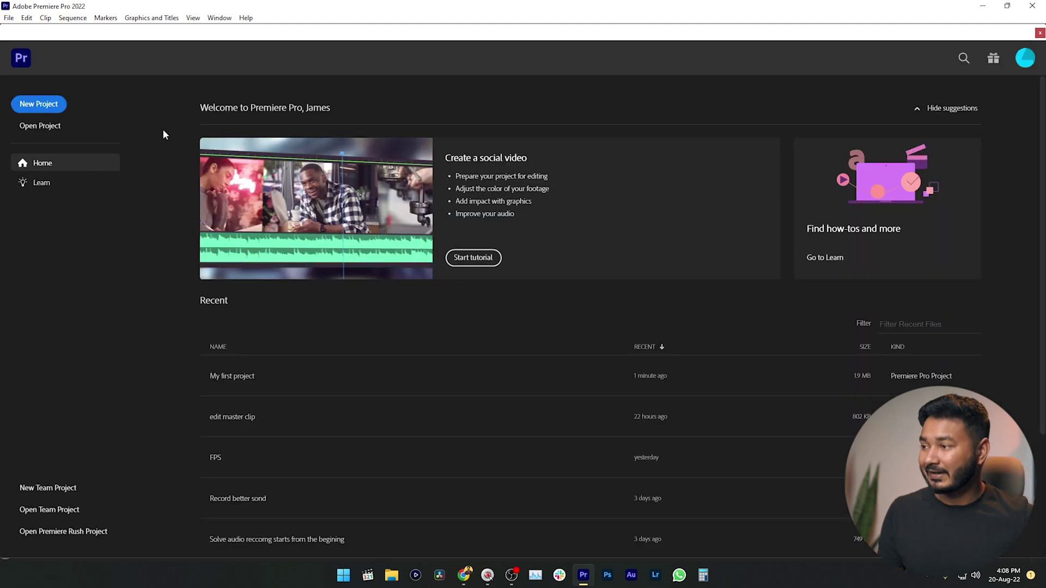
pyautogui.click(38, 106)
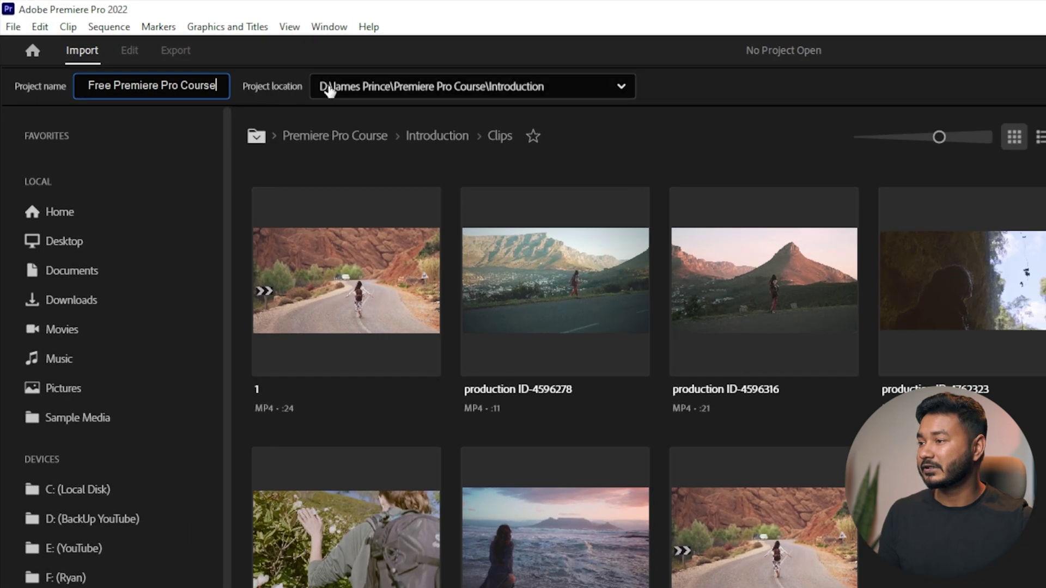
# Confirm the name 'Free Premiere Pro Course' and pick Choose Location from the Project location list.
pyautogui.click(228, 60)
pyautogui.click(229, 61)
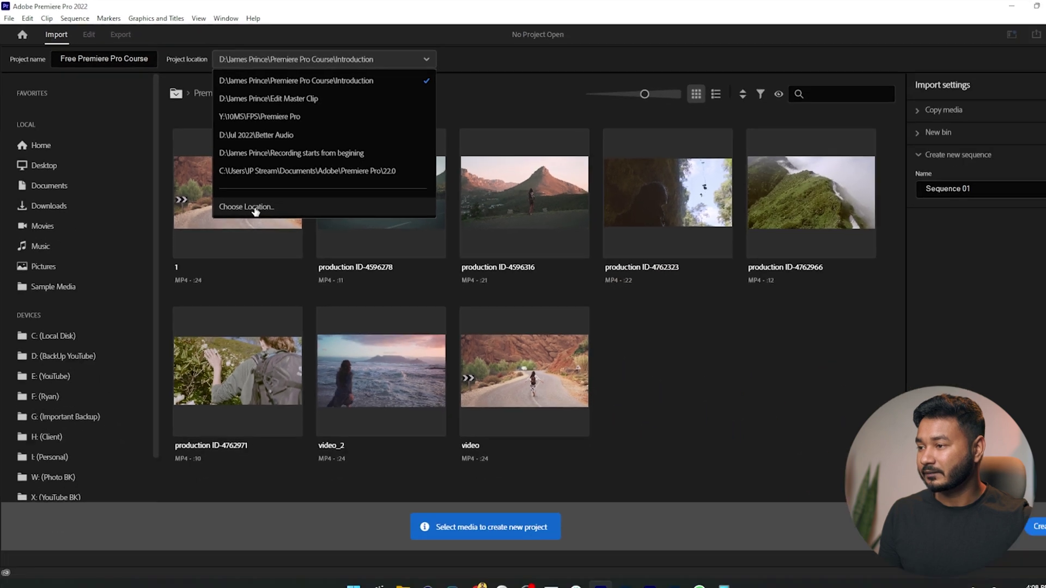
pyautogui.click(373, 303)
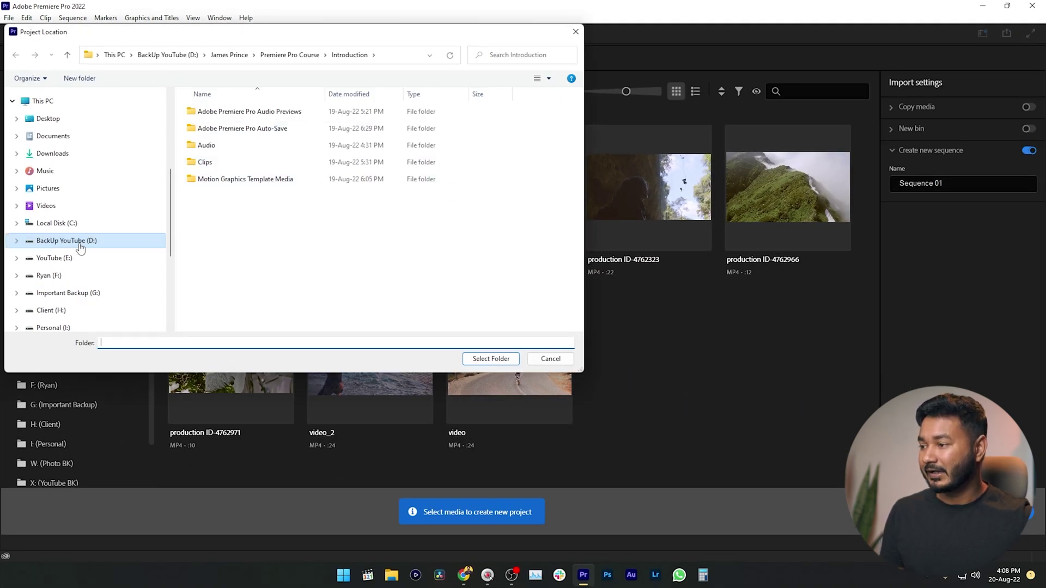
# Create a 'New Project' folder inside Premiere Pro Course.
pyautogui.click(290, 55)
pyautogui.rightClick(236, 168)
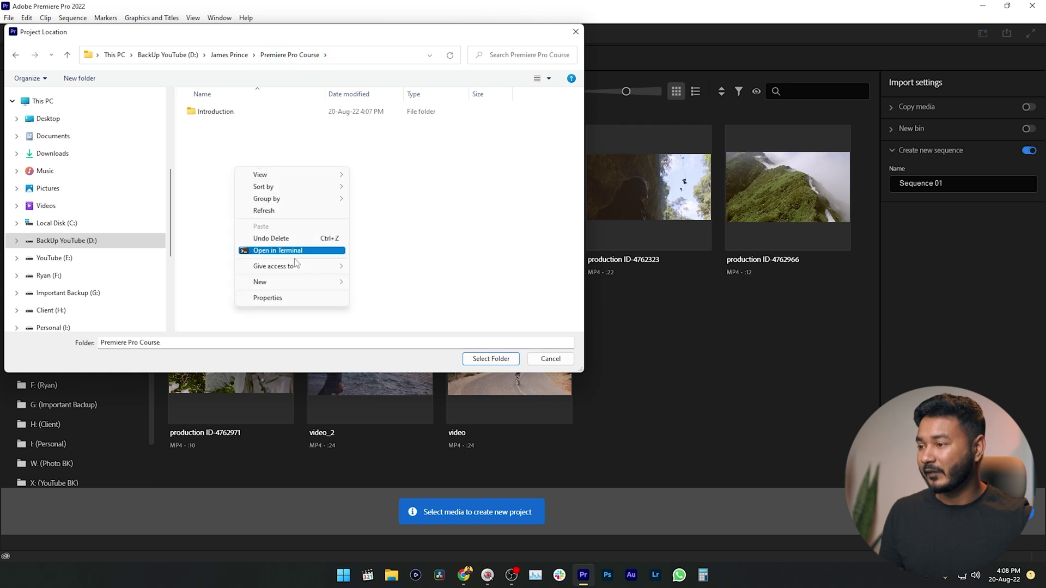
pyautogui.click(299, 282)
pyautogui.click(398, 282)
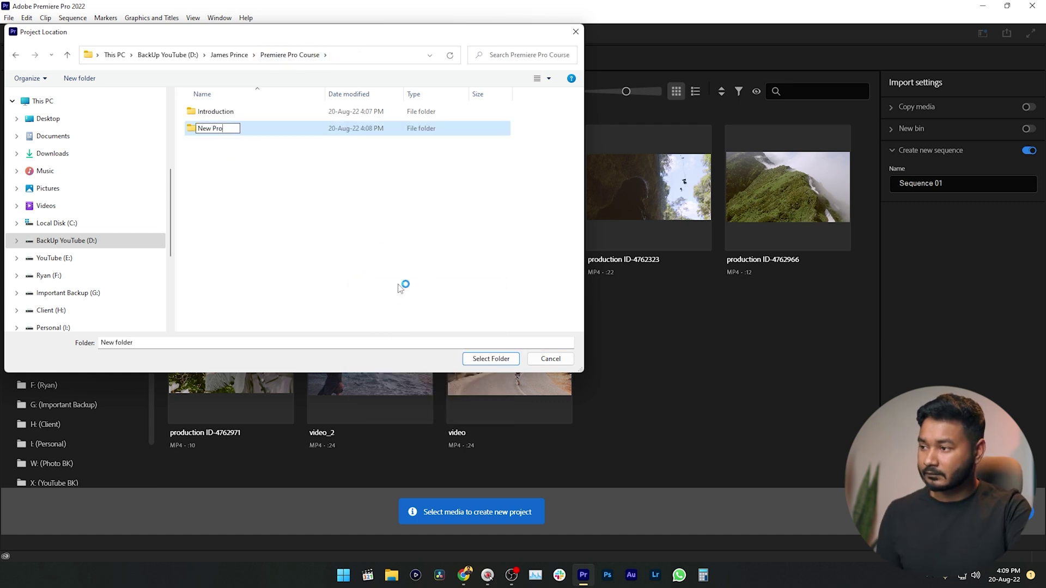
pyautogui.write('New Project')
pyautogui.press('Return')
pyautogui.press('Return')
# Create a 'Premiere Pro' folder inside New Project and select it as the project location.
pyautogui.rightClick(222, 140)
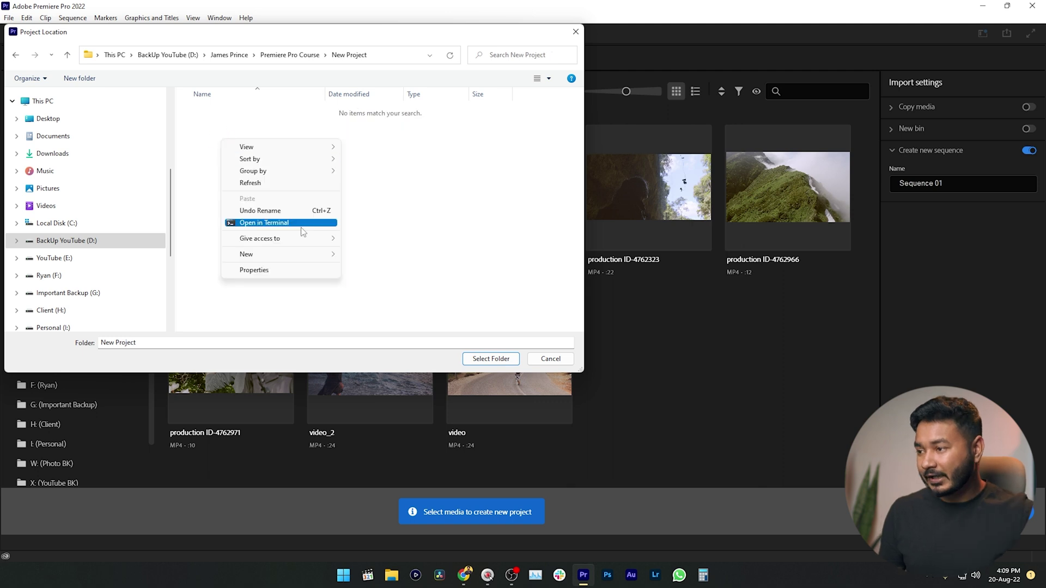
pyautogui.click(298, 254)
pyautogui.click(416, 254)
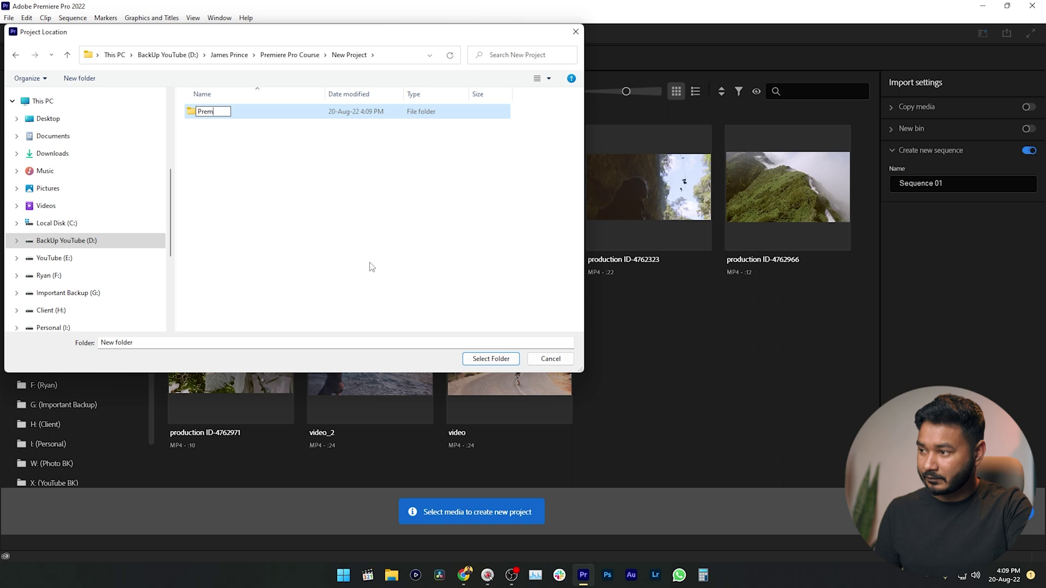
pyautogui.write('Premiere Pro')
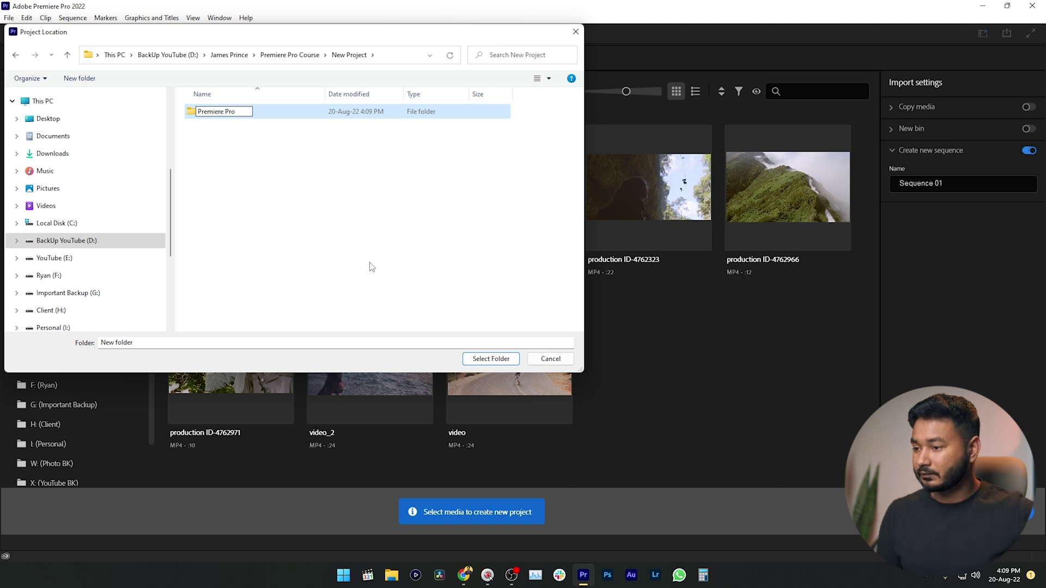
pyautogui.click(490, 358)
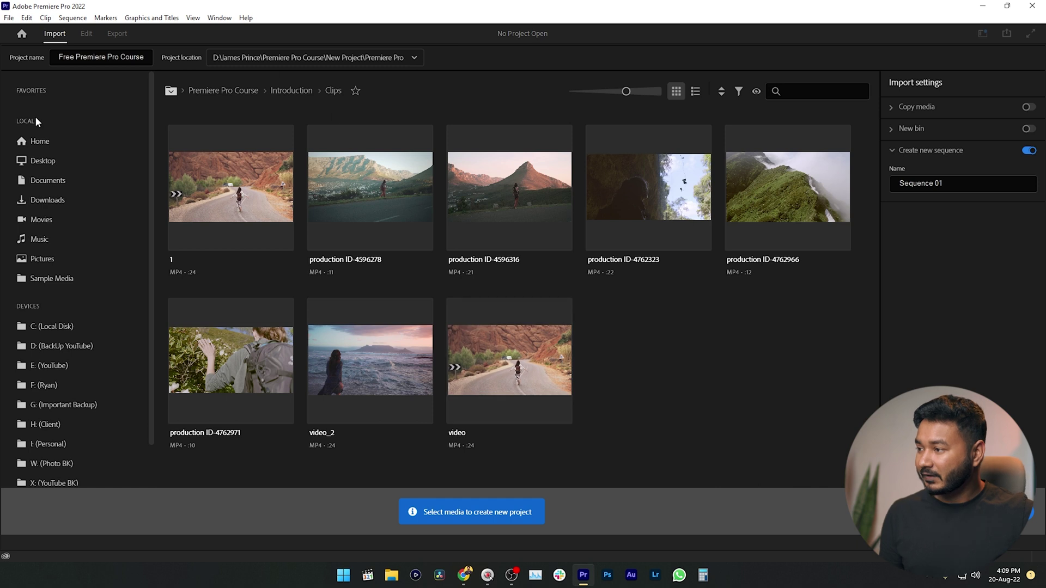
pyautogui.click(48, 141)
pyautogui.scroll(-1, 54, 354)
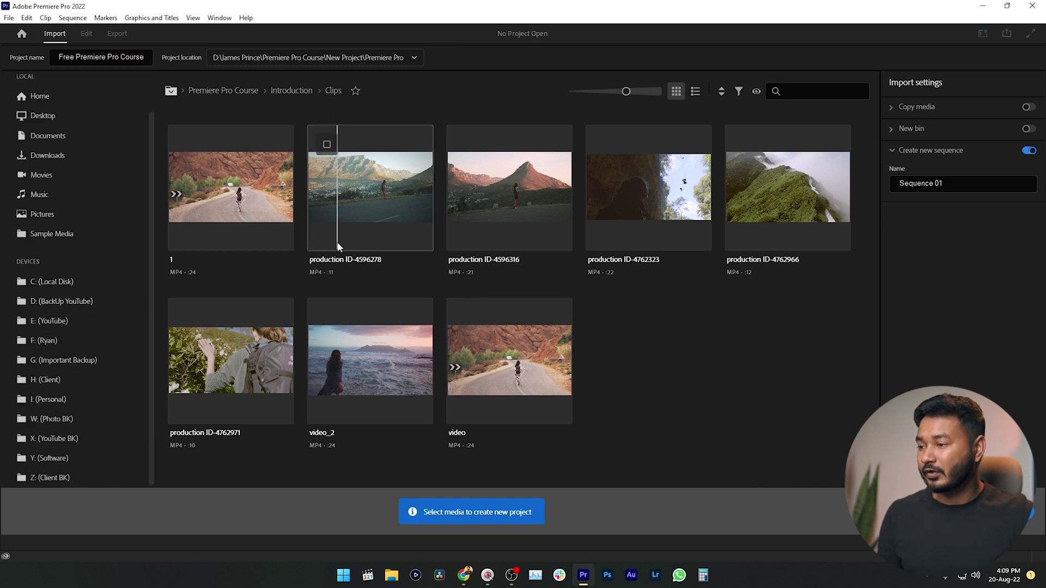
pyautogui.click(75, 305)
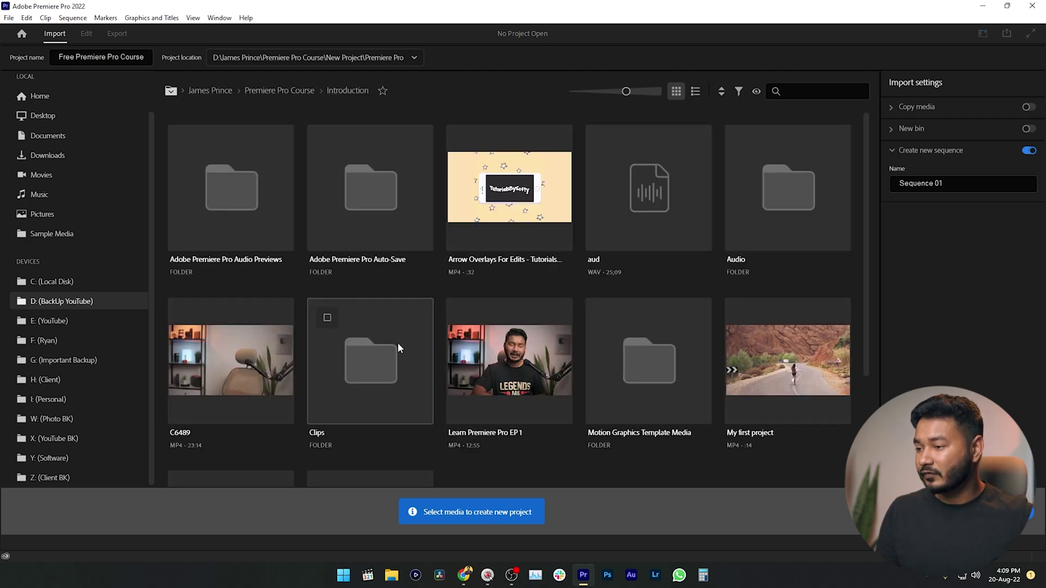
pyautogui.doubleClick(398, 342)
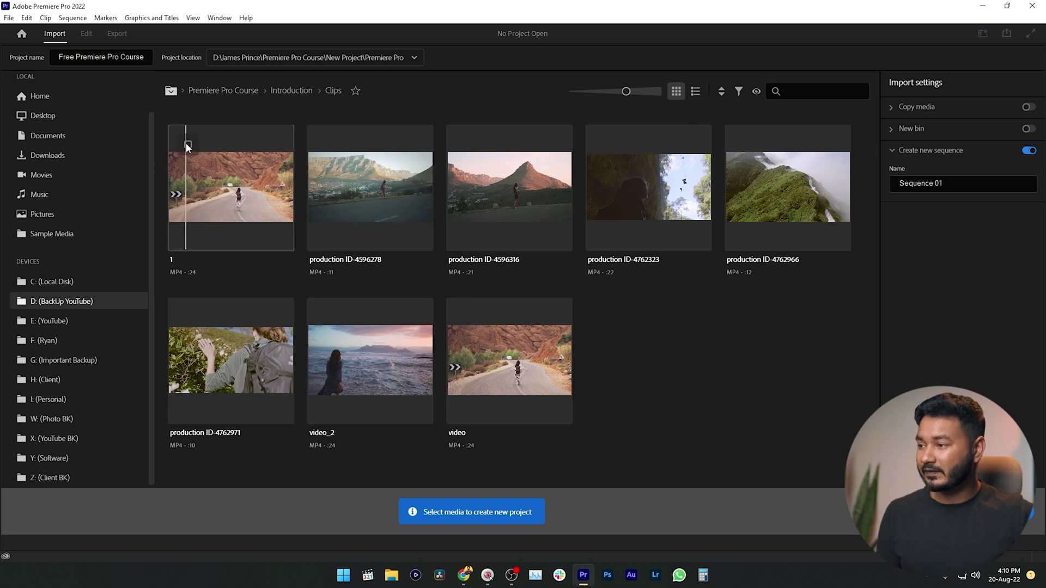
# Tick clips 1, video_2, production ID-4762971 and production ID-4762323 for import.
pyautogui.click(188, 145)
pyautogui.click(327, 315)
pyautogui.click(188, 317)
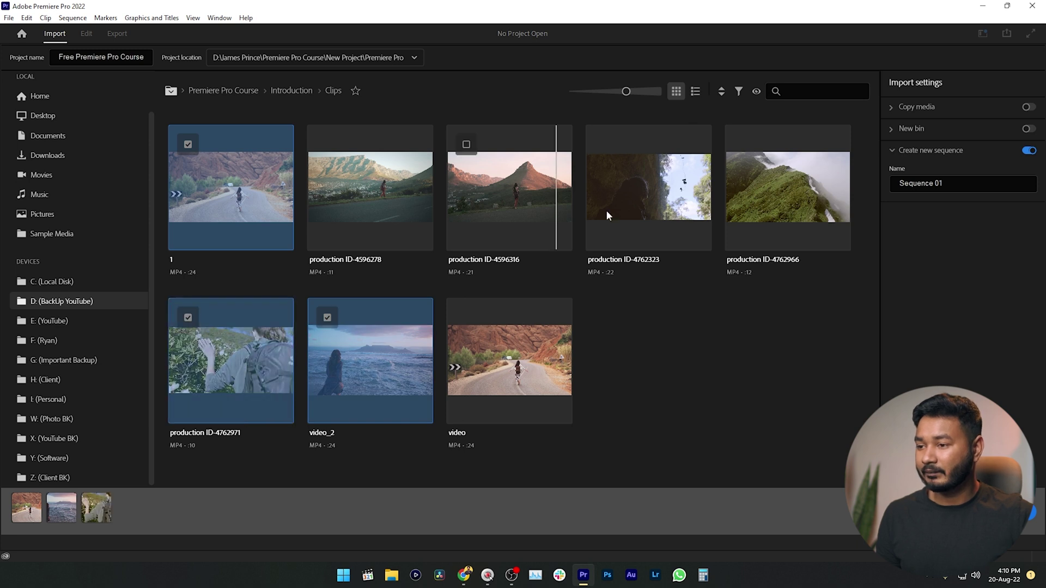
pyautogui.click(605, 144)
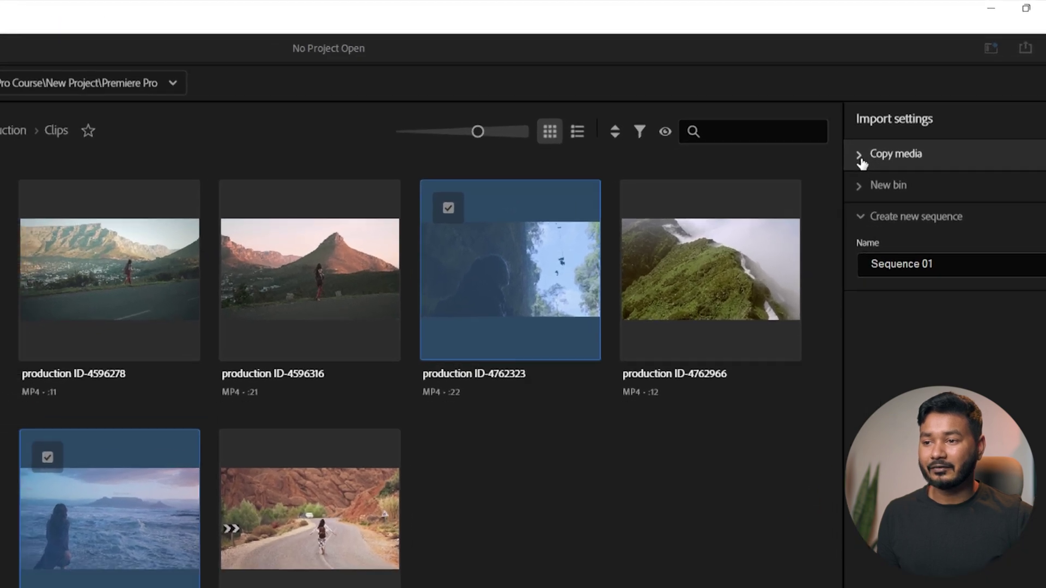
# Set Copy media to preset 'Copy With MD5 Verification' and destination 'Use preset destination'.
pyautogui.click(892, 109)
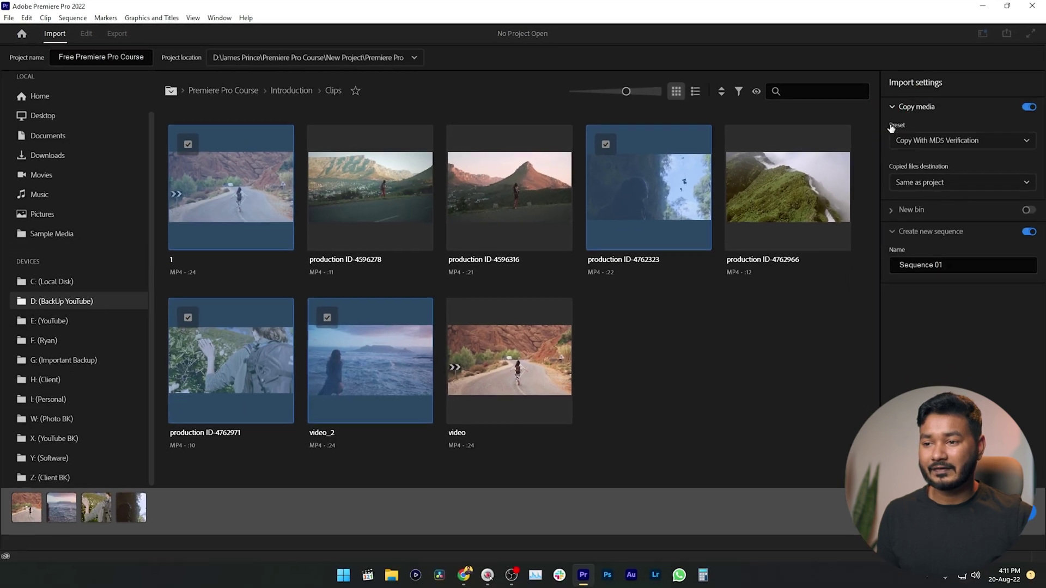
pyautogui.click(968, 144)
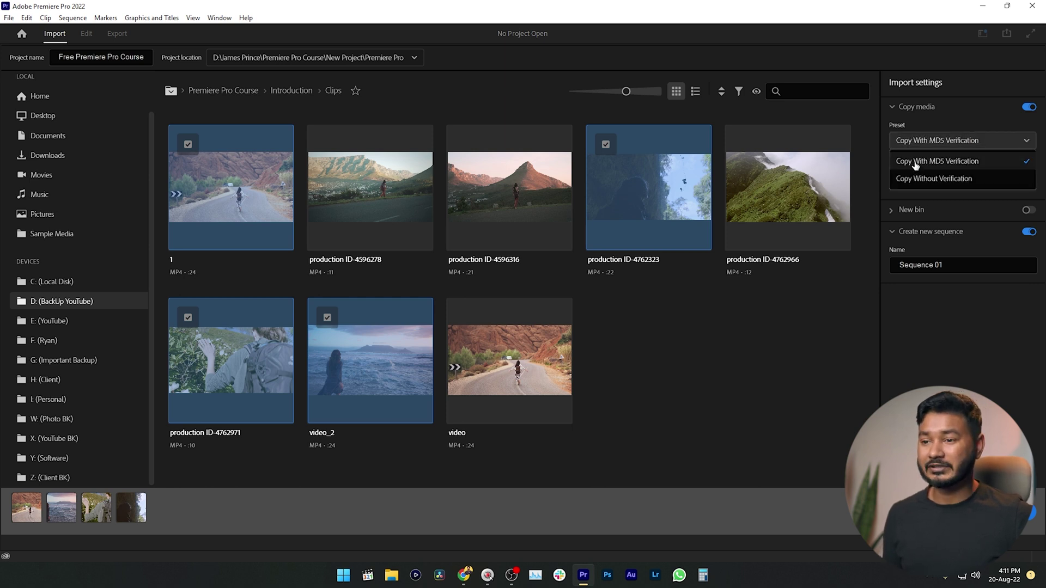
pyautogui.click(967, 162)
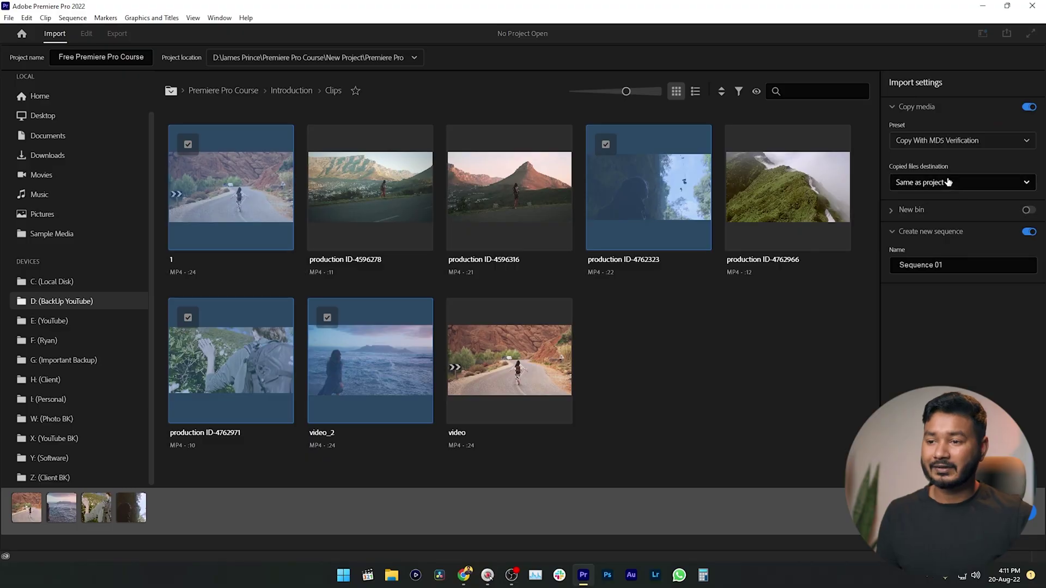
pyautogui.click(948, 182)
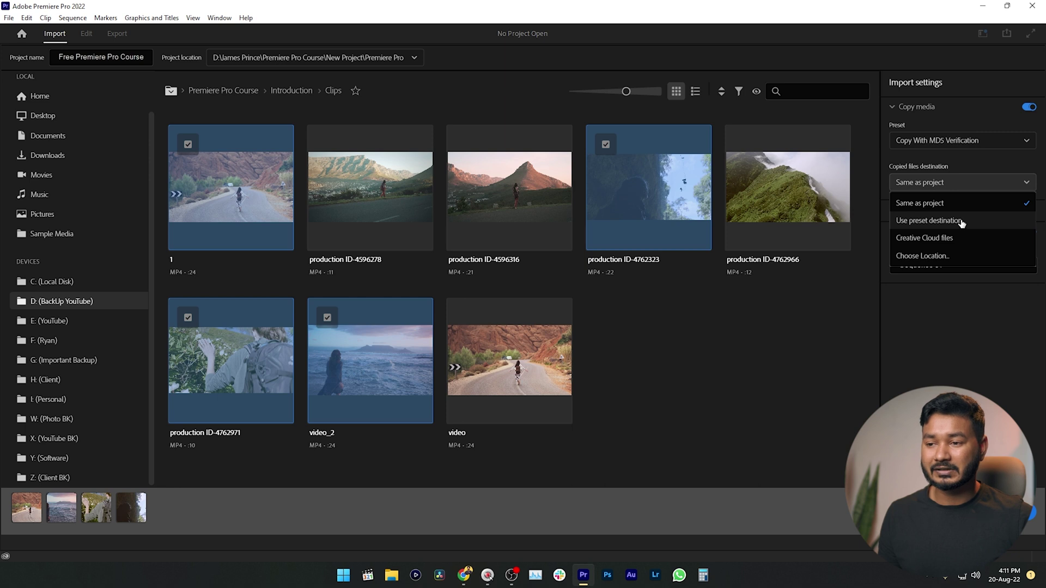
pyautogui.click(929, 221)
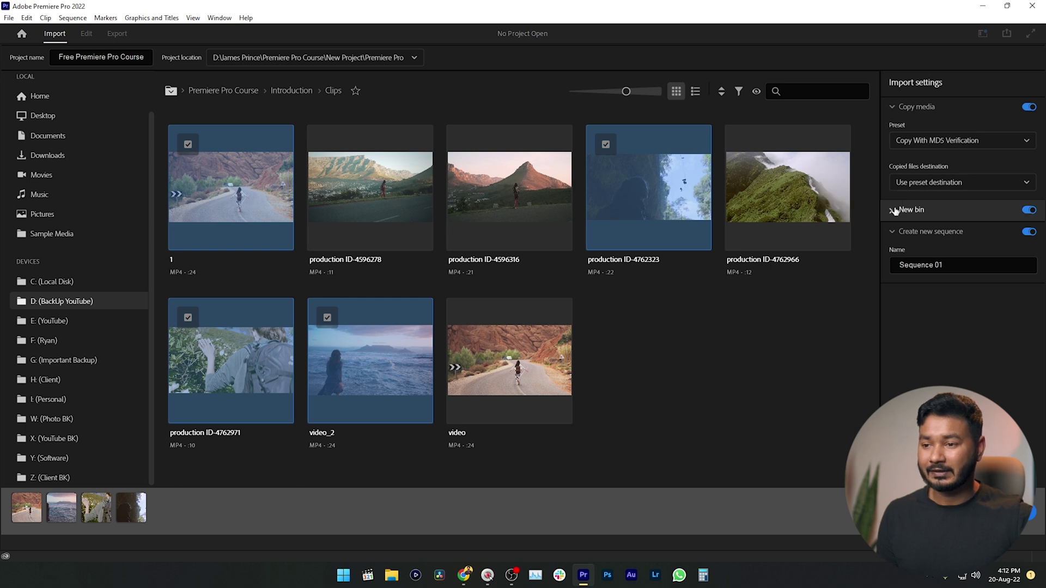
# Name the new bin 'Clips' and switch off Create new sequence.
pyautogui.click(893, 210)
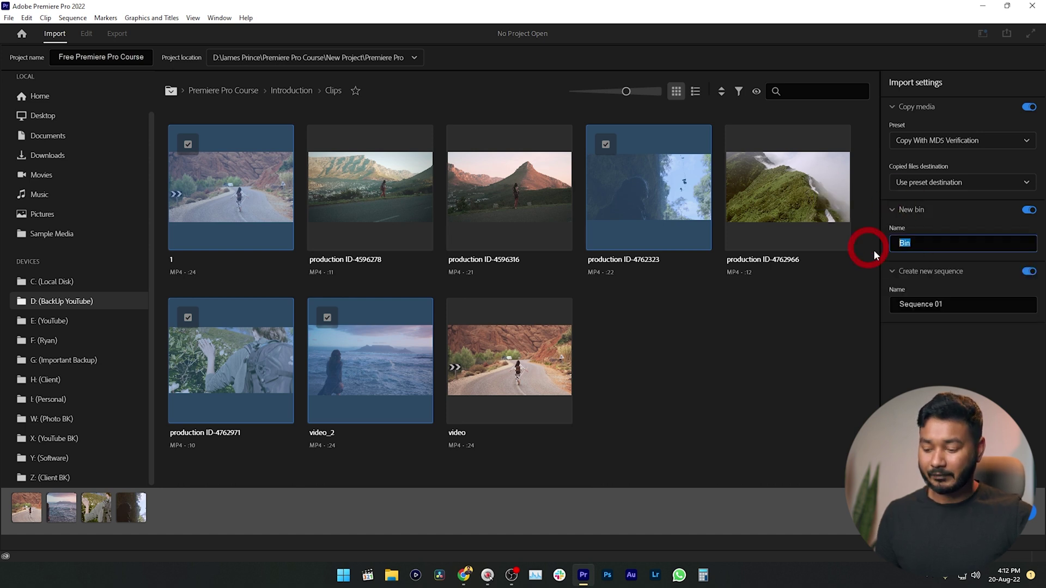
pyautogui.write('Clips')
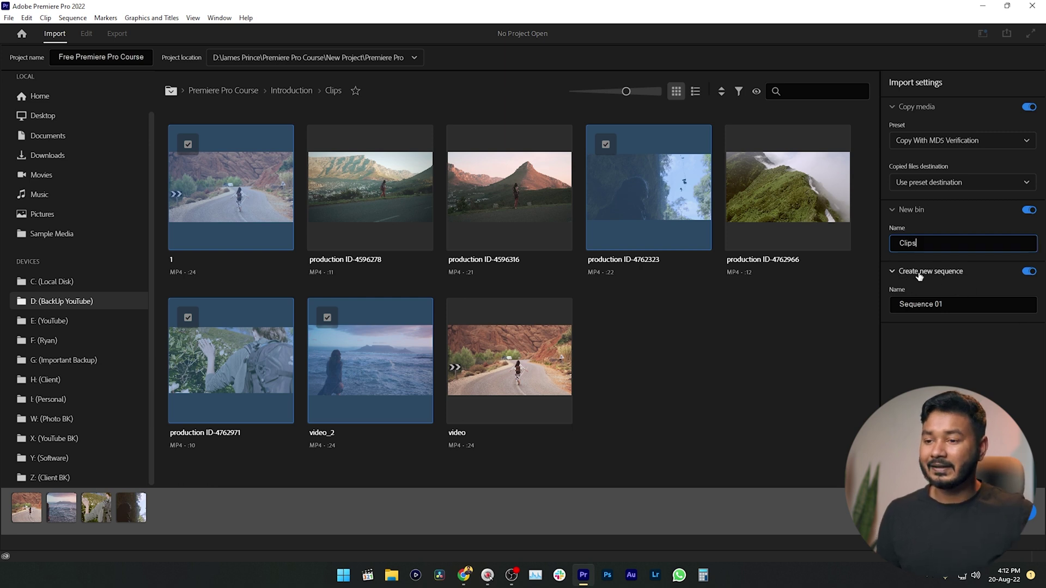
pyautogui.press('Return')
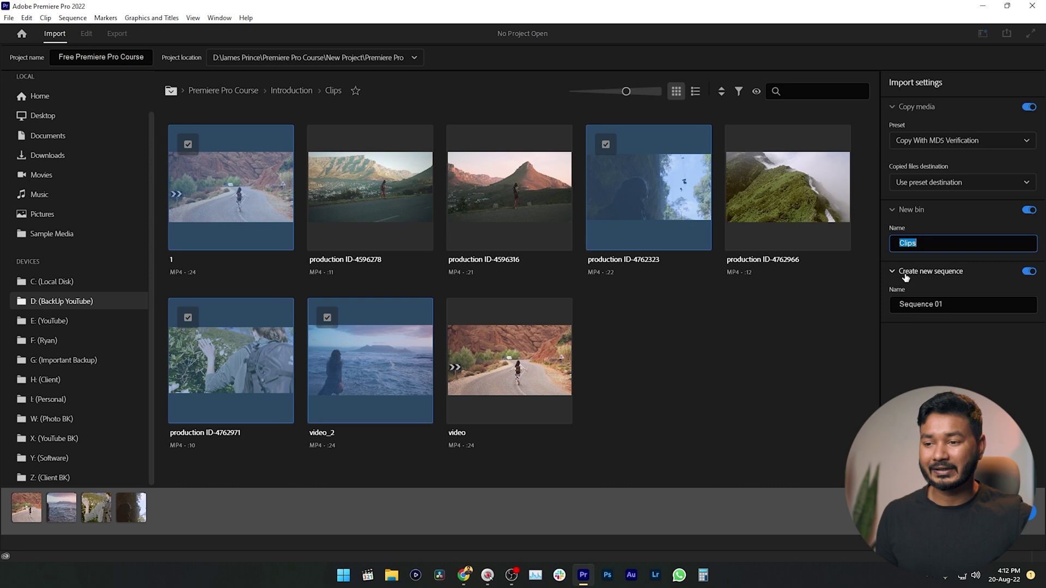
pyautogui.click(1030, 272)
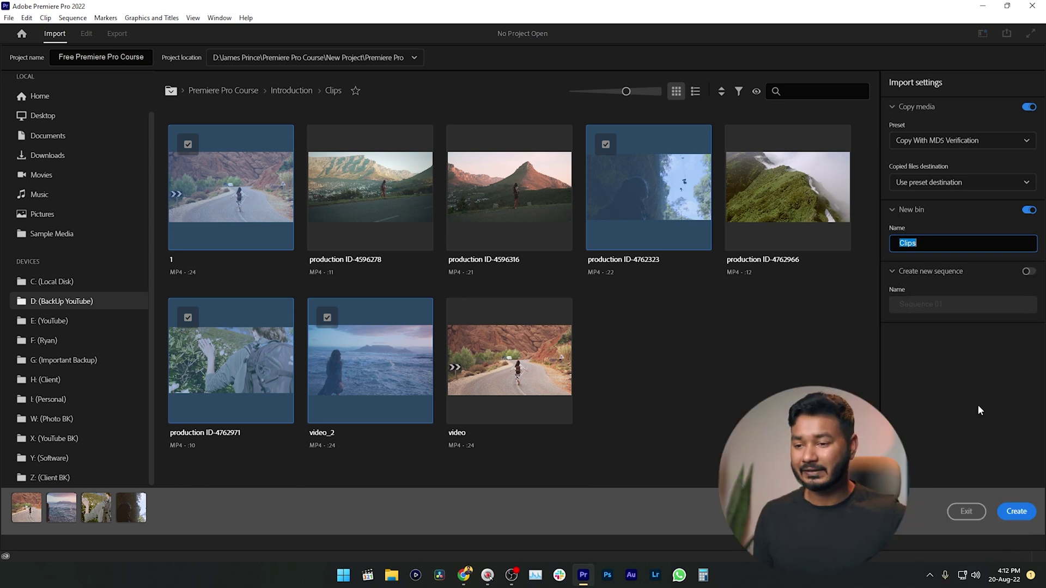
# Create the project, then open the Clips bin showing the four imported videos.
pyautogui.click(1019, 511)
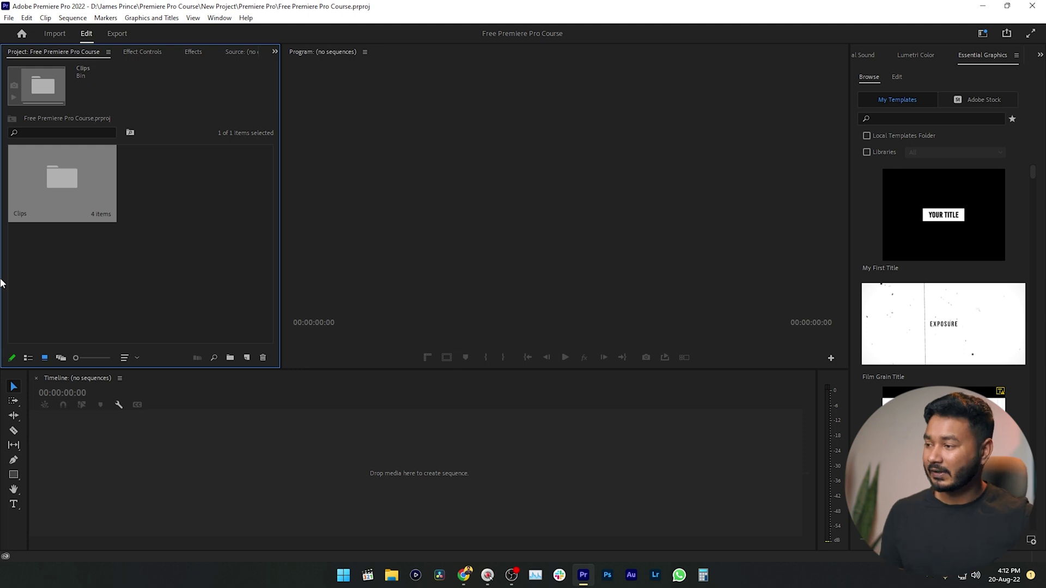
pyautogui.doubleClick(50, 171)
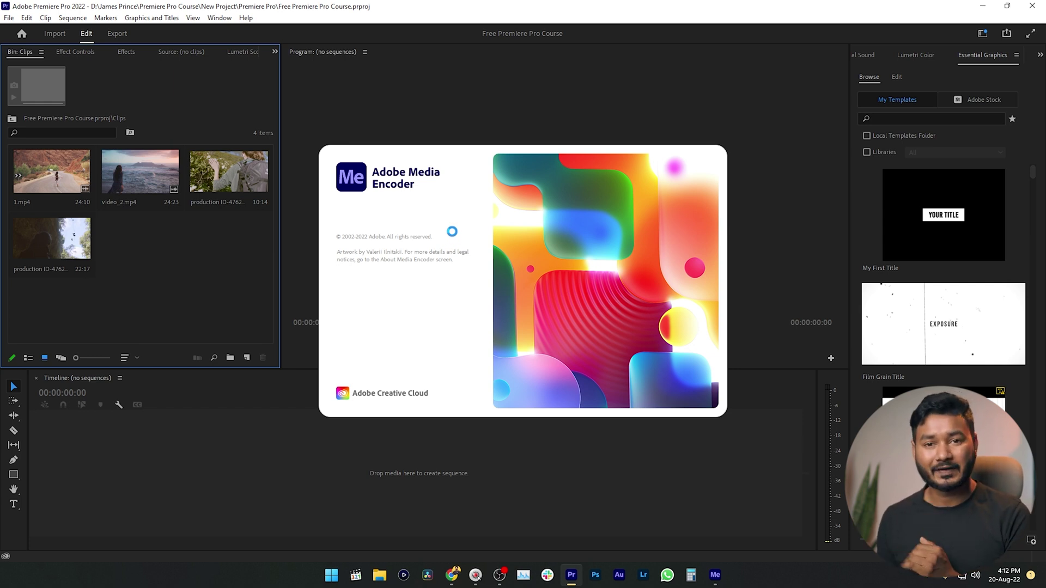
# In File Explorer, browse to the D: Premiere Pro Course > New Project folder.
pyautogui.click(378, 579)
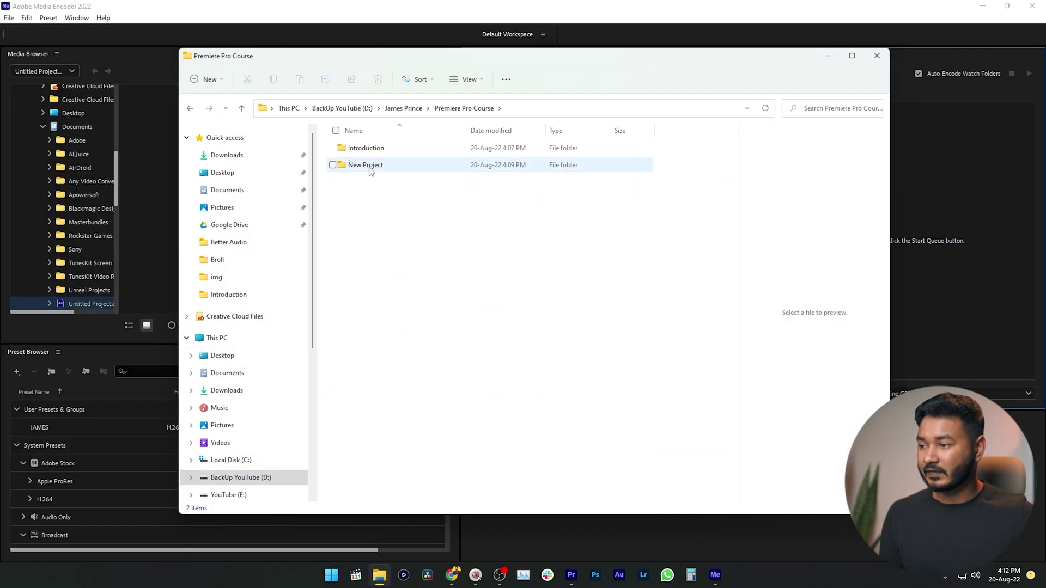
pyautogui.doubleClick(367, 166)
pyautogui.doubleClick(376, 153)
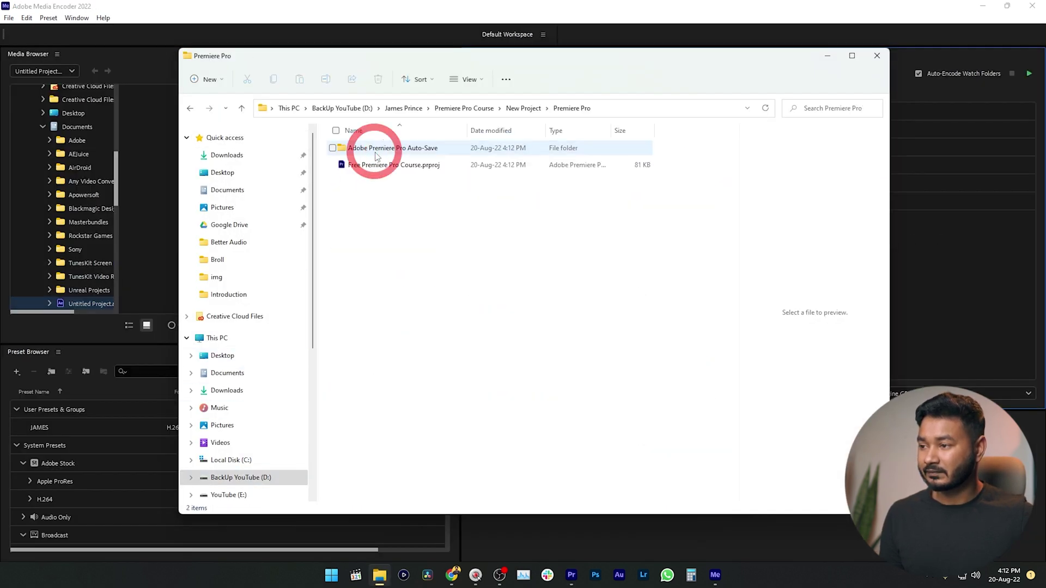
pyautogui.click(523, 107)
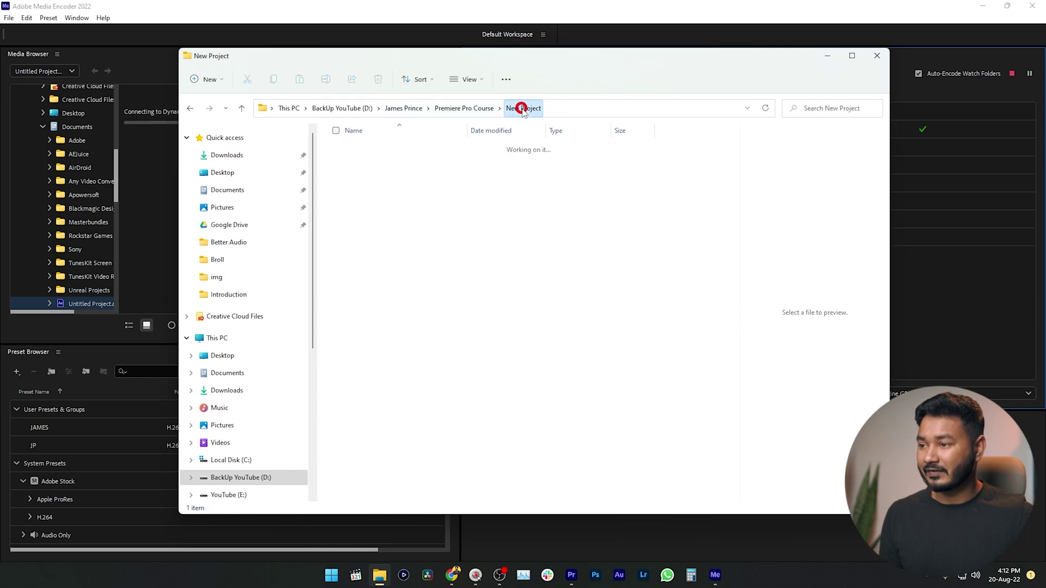
pyautogui.click(478, 108)
pyautogui.doubleClick(380, 163)
# Open the Premiere Pro folder to verify the four copied clips, then return to Premiere Pro.
pyautogui.moveTo(421, 55); pyautogui.dragTo(612, 64)
pyautogui.moveTo(545, 66); pyautogui.dragTo(462, 40)
pyautogui.moveTo(292, 33); pyautogui.dragTo(440, 94)
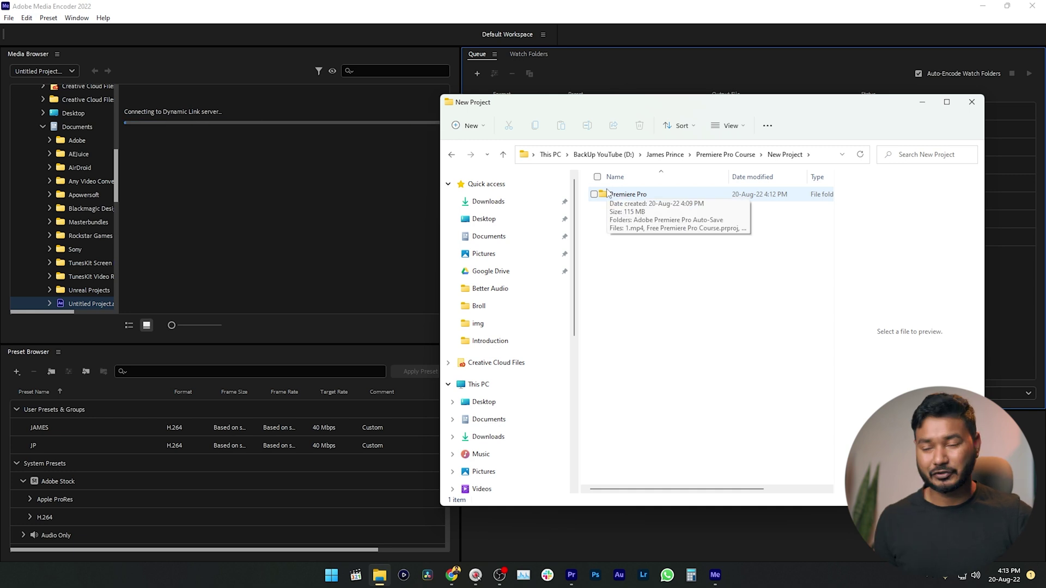
pyautogui.click(631, 197)
pyautogui.doubleClick(631, 196)
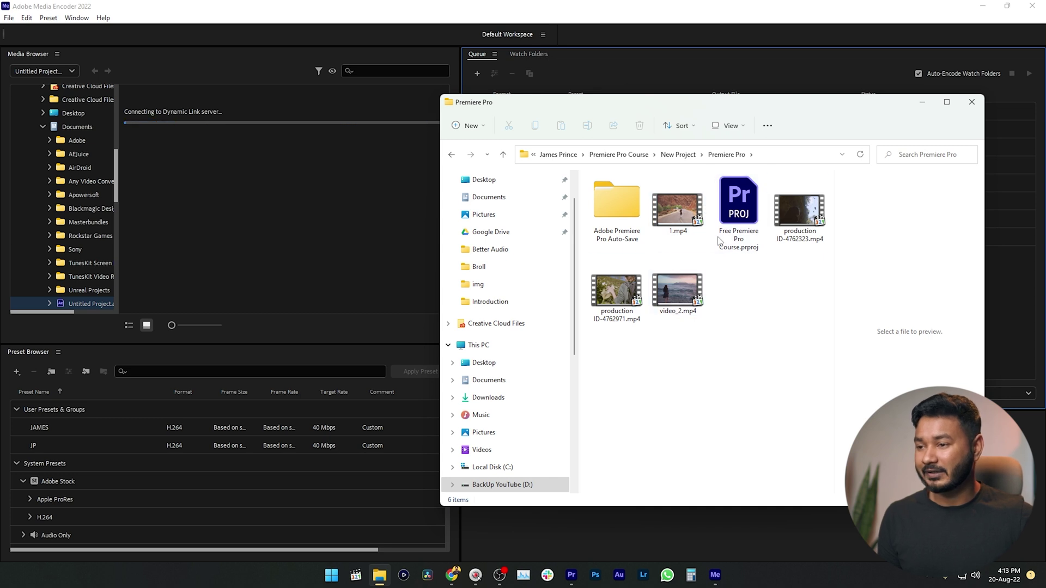
pyautogui.click(572, 582)
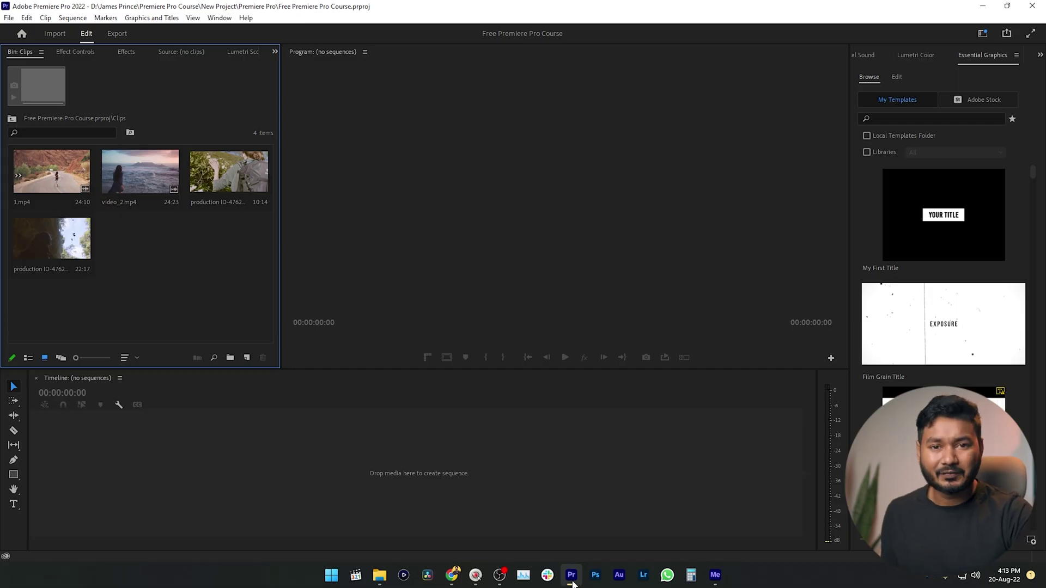
# Close the Free Premiere Pro Course project and begin a new project.
pyautogui.click(9, 18)
pyautogui.click(51, 109)
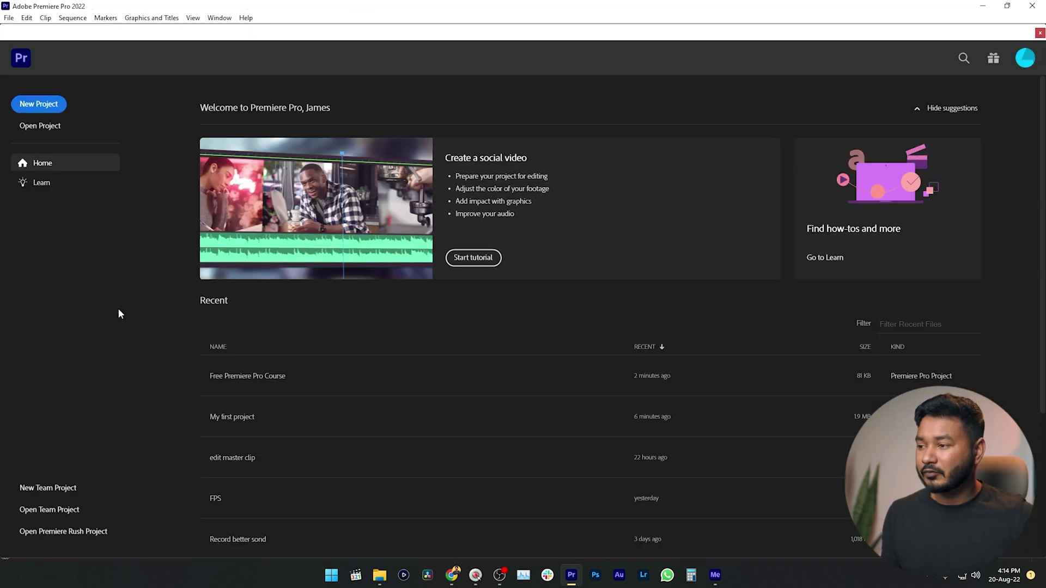
pyautogui.click(40, 104)
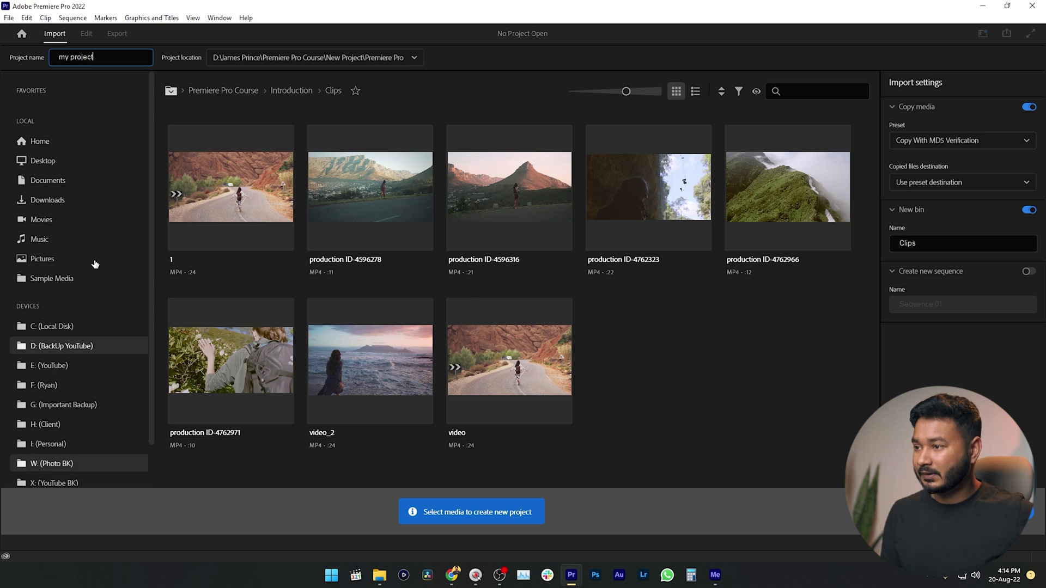
# Check the project location list without changing it, and switch off Copy media.
pyautogui.click(388, 57)
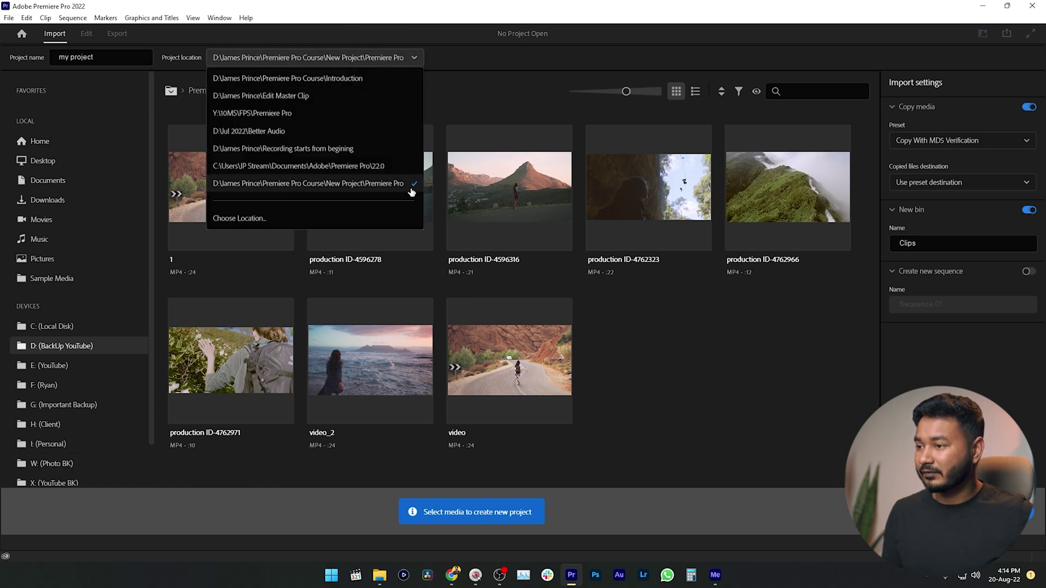
pyautogui.click(731, 336)
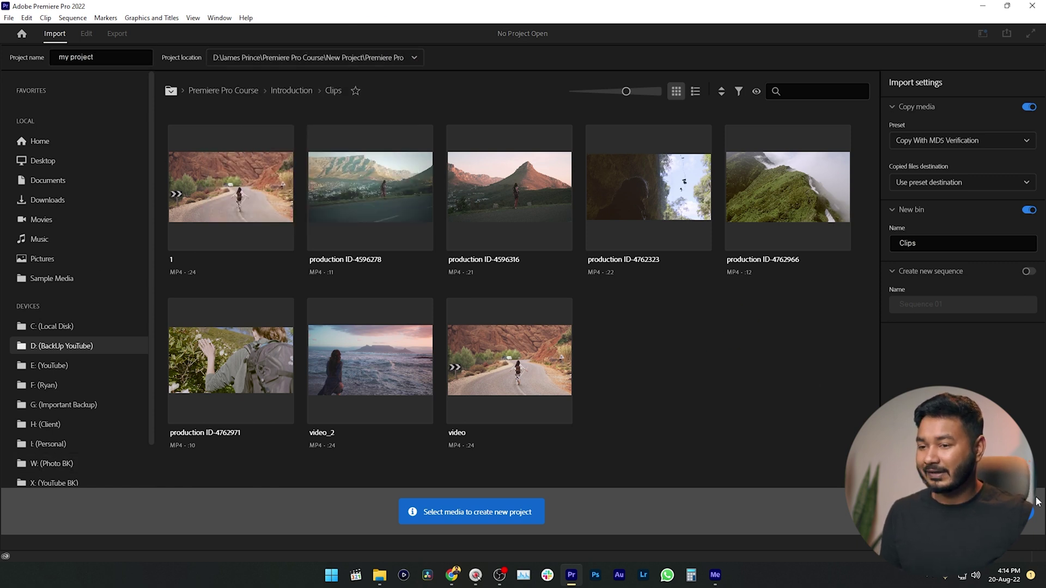
pyautogui.click(1029, 106)
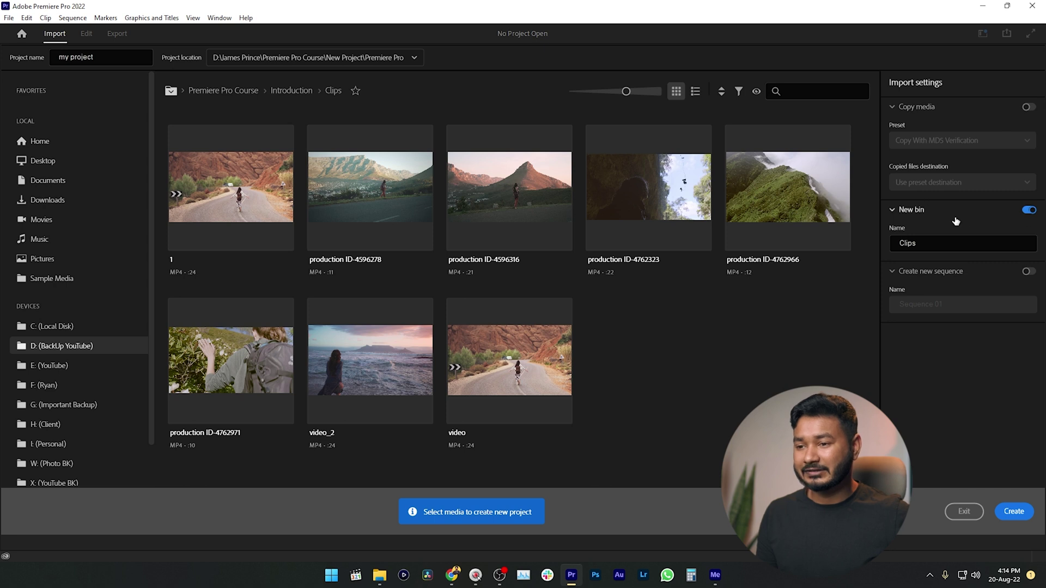